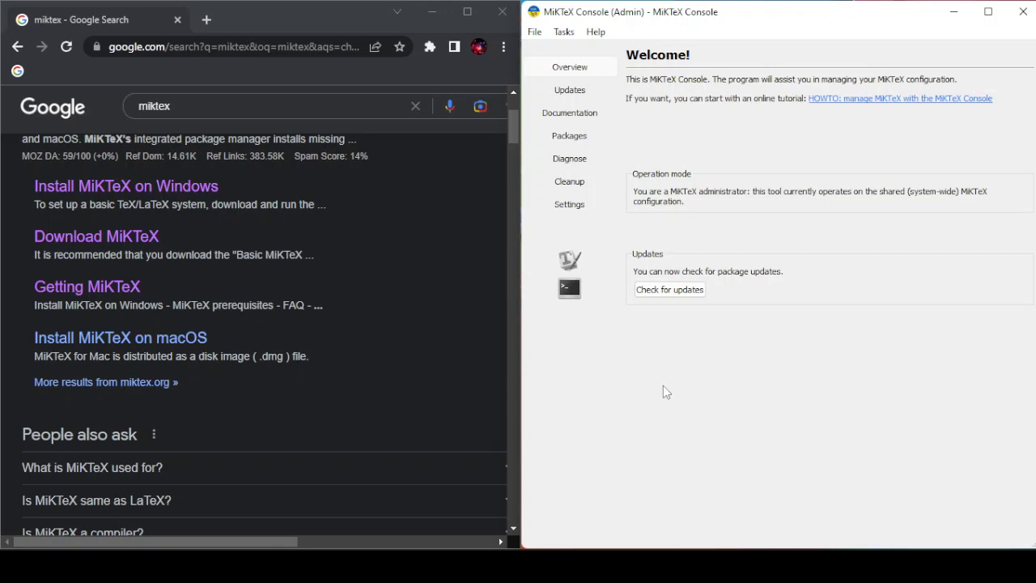
Step: Search Google for "miktex download" and open the Download MiKTeX result from miktex.org
{"action": "left_click", "coordinate": [269, 106]}
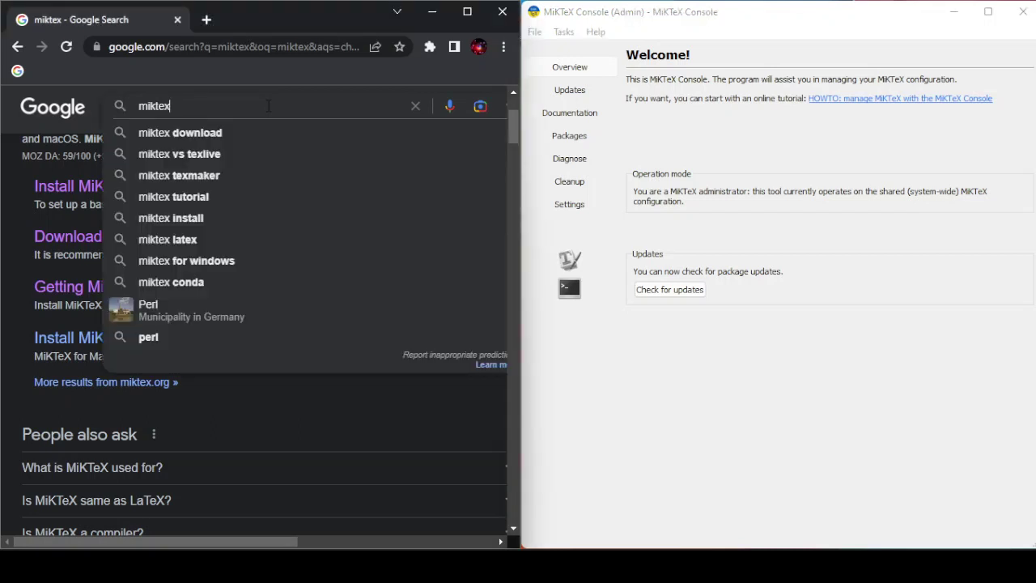
{"action": "left_click", "coordinate": [219, 140]}
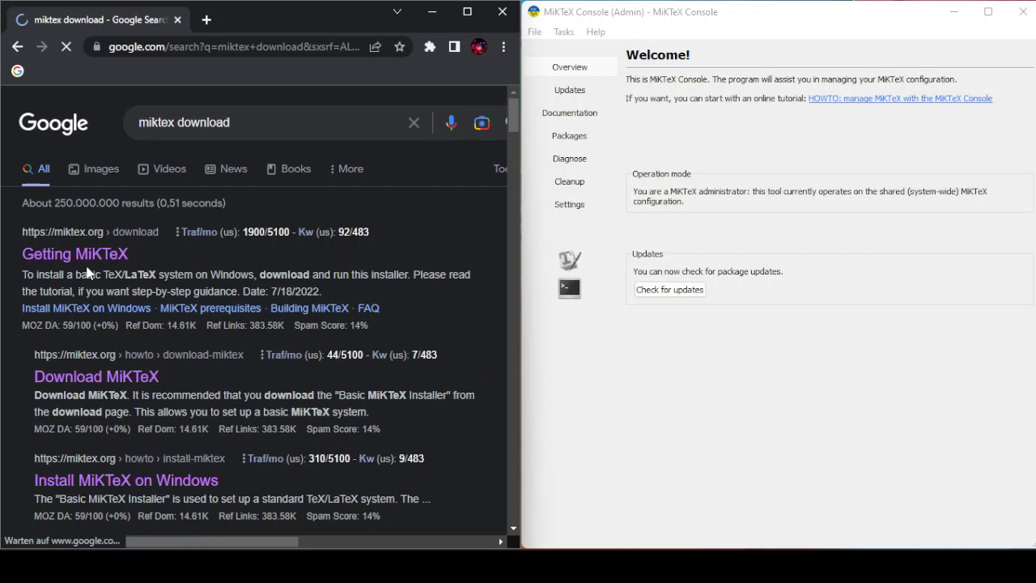
{"action": "scroll", "coordinate": [87, 272], "scroll_direction": "down", "scroll_amount": 2}
{"action": "scroll", "coordinate": [87, 271], "scroll_direction": "up", "scroll_amount": 1}
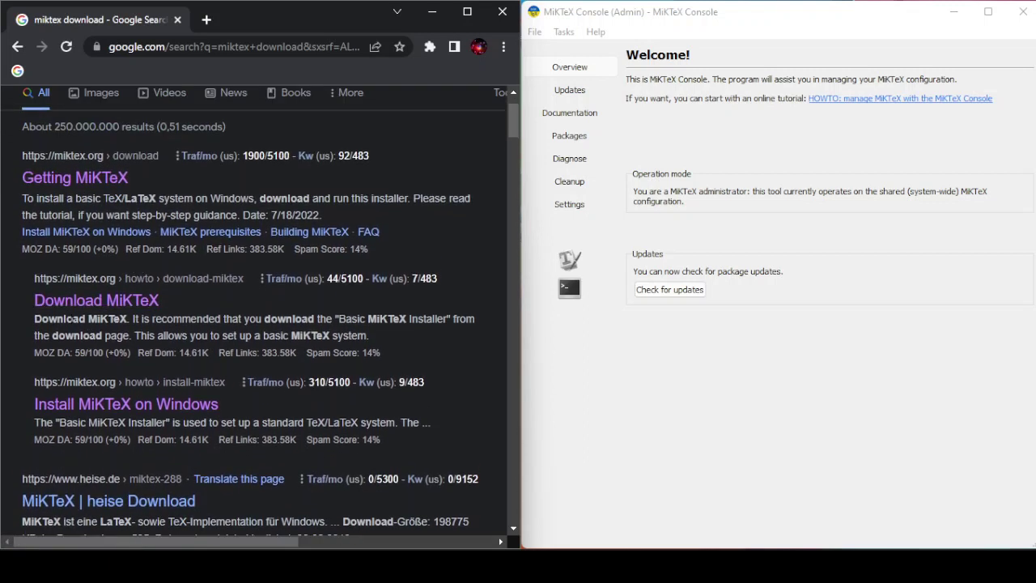
{"action": "left_click", "coordinate": [55, 315]}
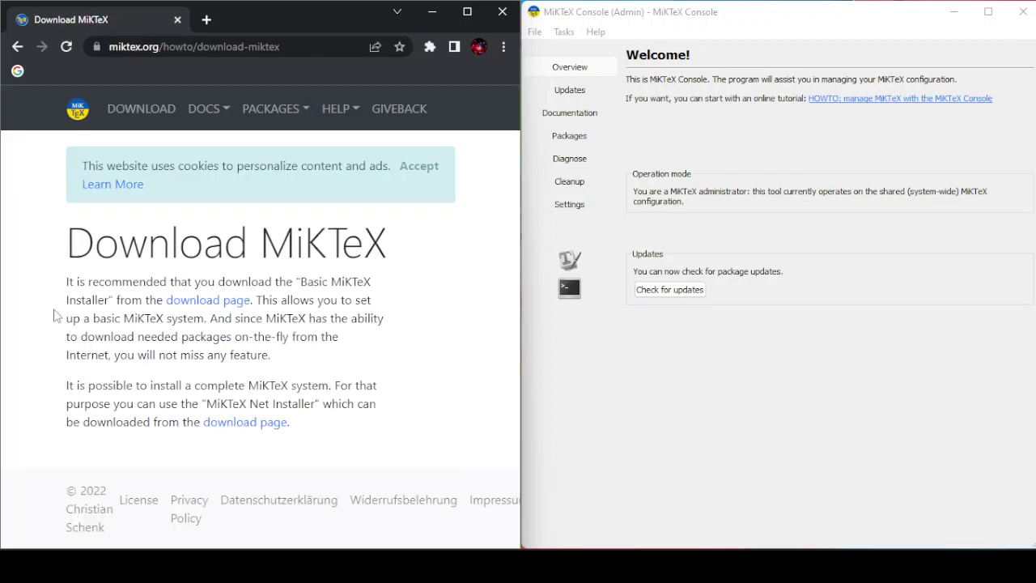
Step: Open the linked Getting MiKTeX download page and view the details of the basic Windows installer
{"action": "left_click", "coordinate": [200, 309]}
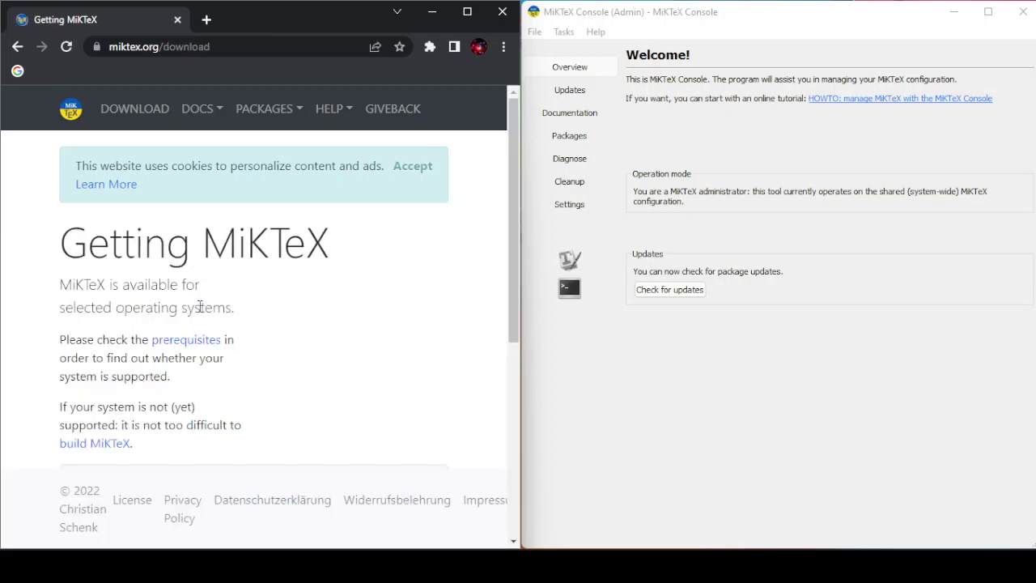
{"action": "scroll", "coordinate": [200, 310], "scroll_direction": "down", "scroll_amount": 5}
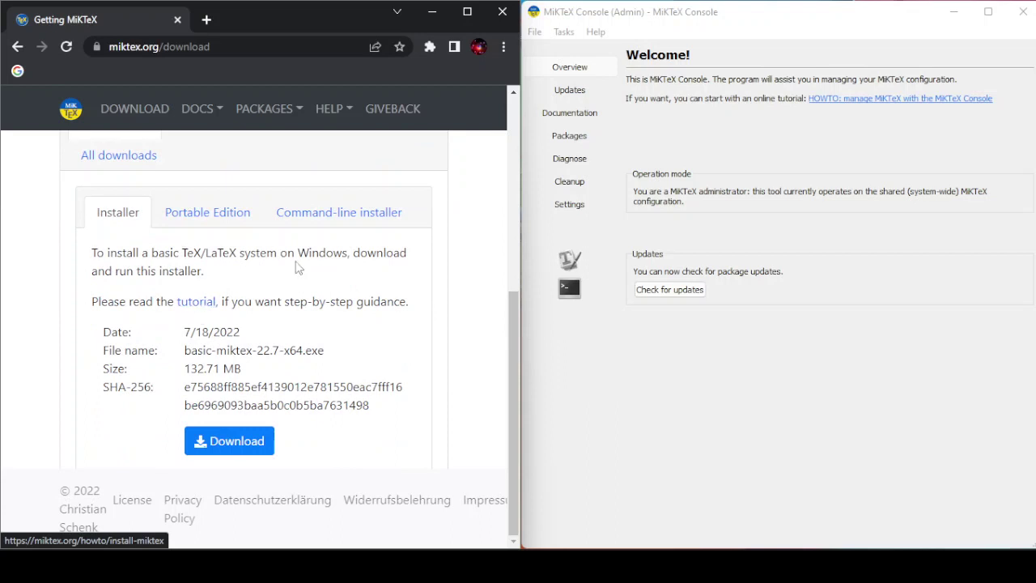
{"action": "scroll", "coordinate": [296, 268], "scroll_direction": "up", "scroll_amount": 2}
{"action": "scroll", "coordinate": [259, 287], "scroll_direction": "down", "scroll_amount": 1}
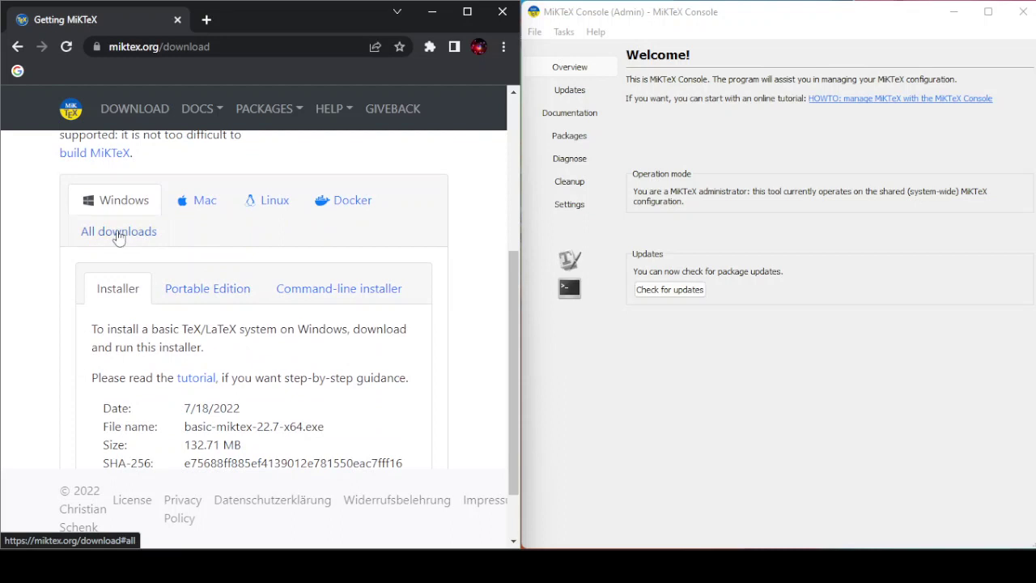
Step: Show the Mac download details on the Getting MiKTeX page
{"action": "left_click", "coordinate": [213, 212]}
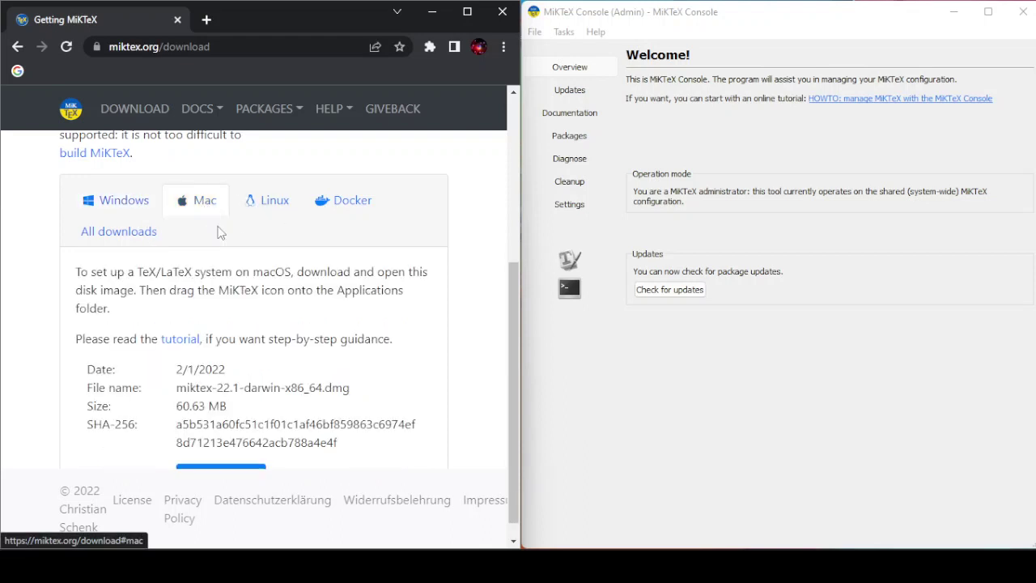
{"action": "scroll", "coordinate": [220, 357], "scroll_direction": "down", "scroll_amount": 1}
{"action": "scroll", "coordinate": [248, 328], "scroll_direction": "up", "scroll_amount": 3}
{"action": "scroll", "coordinate": [243, 328], "scroll_direction": "down", "scroll_amount": 2}
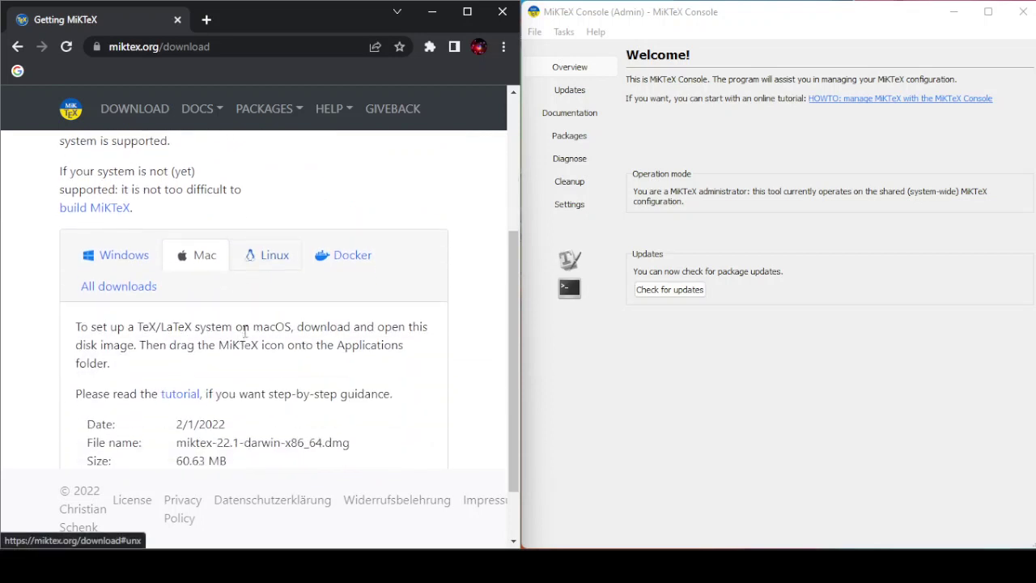
Step: Show the Linux installation instructions and examine the supported distributions and setup steps
{"action": "left_click", "coordinate": [270, 273]}
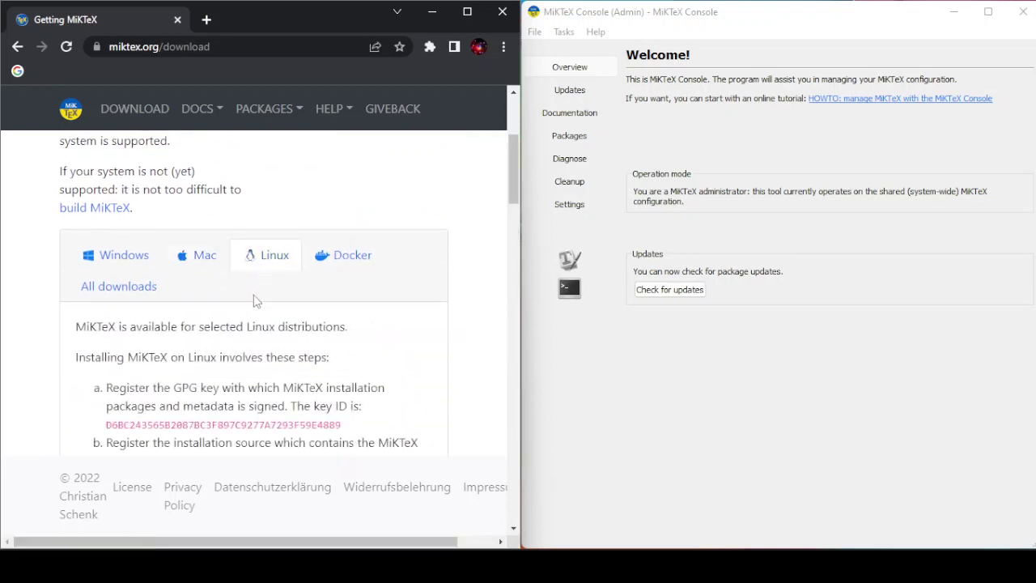
{"action": "scroll", "coordinate": [251, 316], "scroll_direction": "down", "scroll_amount": 5}
{"action": "scroll", "coordinate": [241, 330], "scroll_direction": "down", "scroll_amount": 1}
{"action": "scroll", "coordinate": [240, 329], "scroll_direction": "up", "scroll_amount": 2}
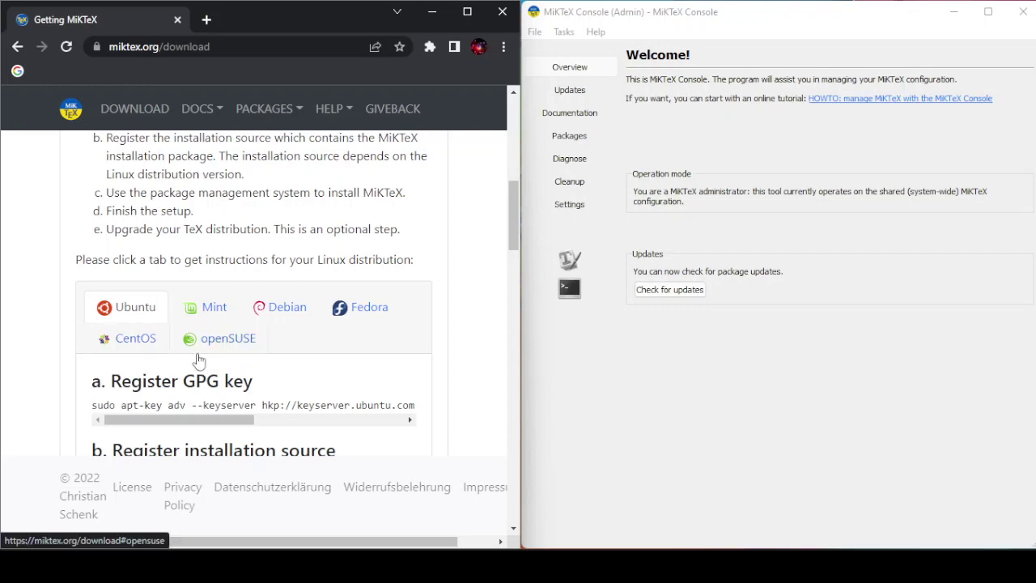
{"action": "scroll", "coordinate": [162, 413], "scroll_direction": "up", "scroll_amount": 1}
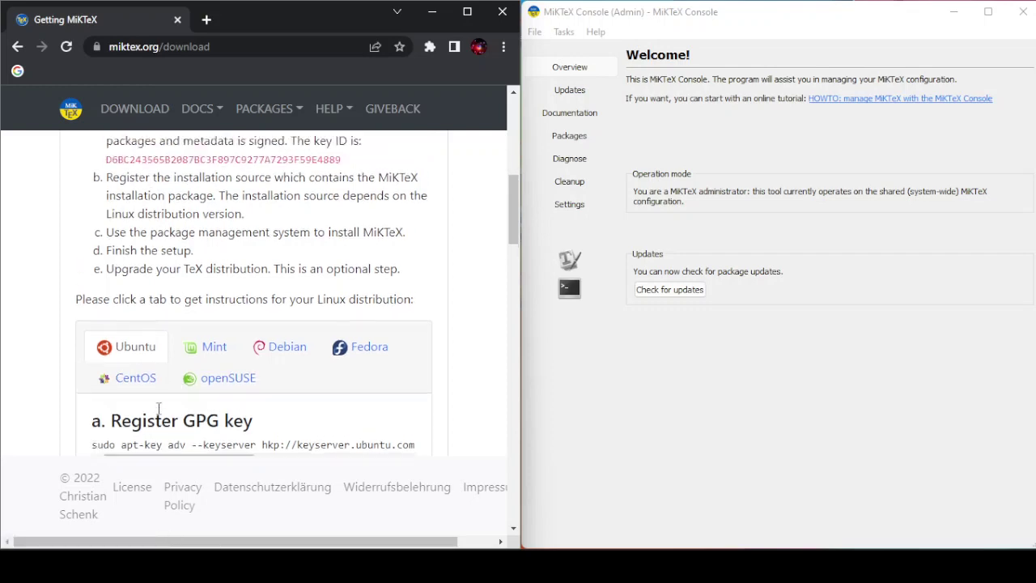
Step: Return to the Windows downloads and show the basic installer's file details
{"action": "scroll", "coordinate": [138, 389], "scroll_direction": "up", "scroll_amount": 6}
{"action": "left_click", "coordinate": [117, 266]}
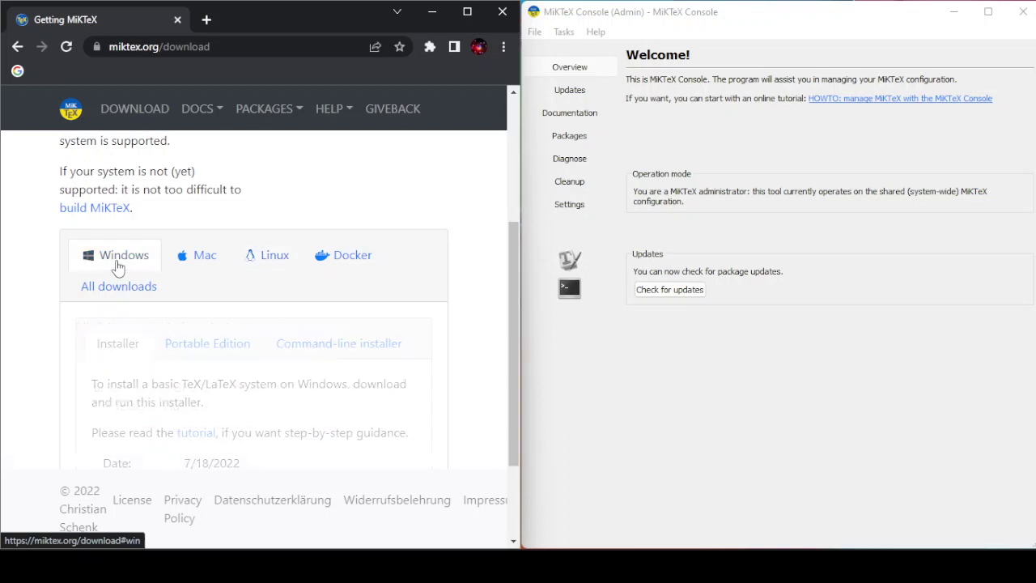
{"action": "scroll", "coordinate": [255, 280], "scroll_direction": "down", "scroll_amount": 3}
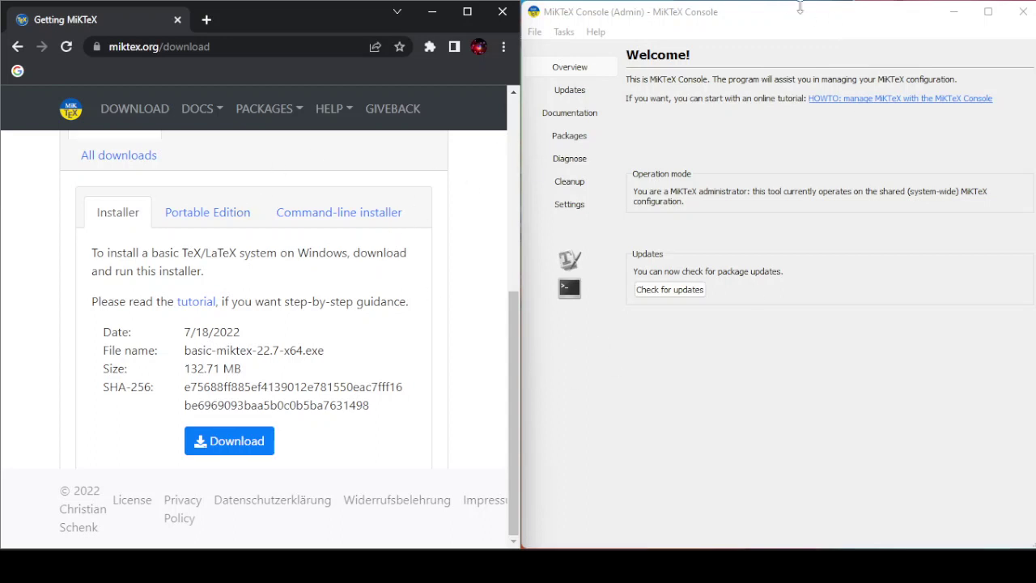
Step: Maximize MiKTeX Console, then filter its package list for "pgf" and select the pgf package
{"action": "left_click", "coordinate": [989, 21]}
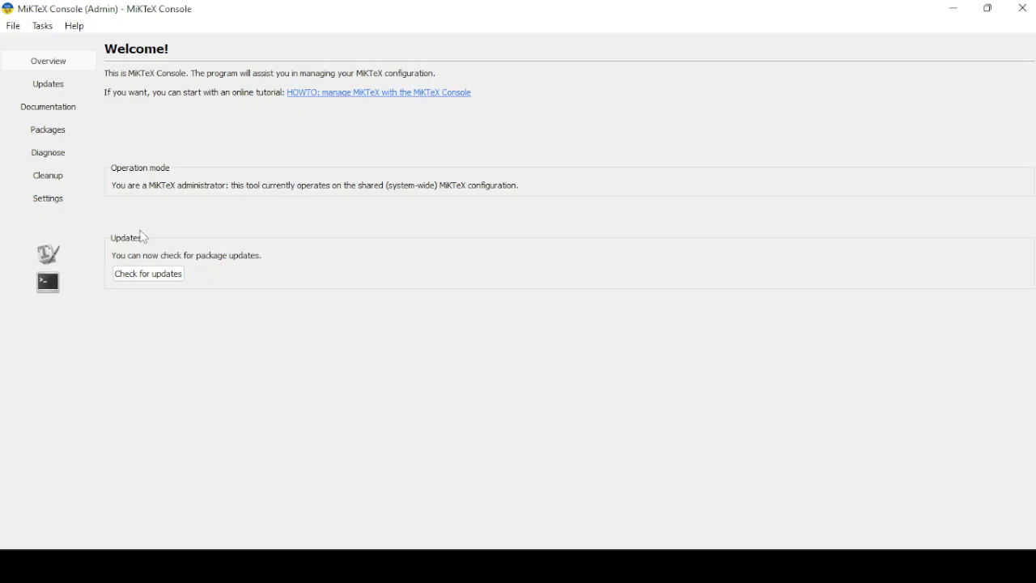
{"action": "left_click", "coordinate": [56, 138]}
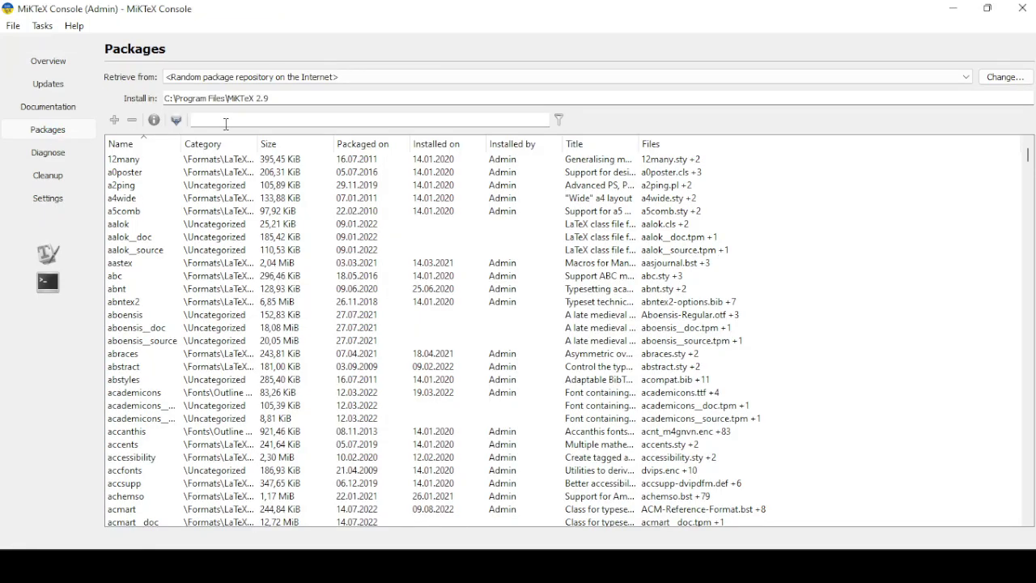
{"action": "left_click", "coordinate": [226, 123]}
{"action": "type", "text": "pgf"}
{"action": "key", "text": "Return"}
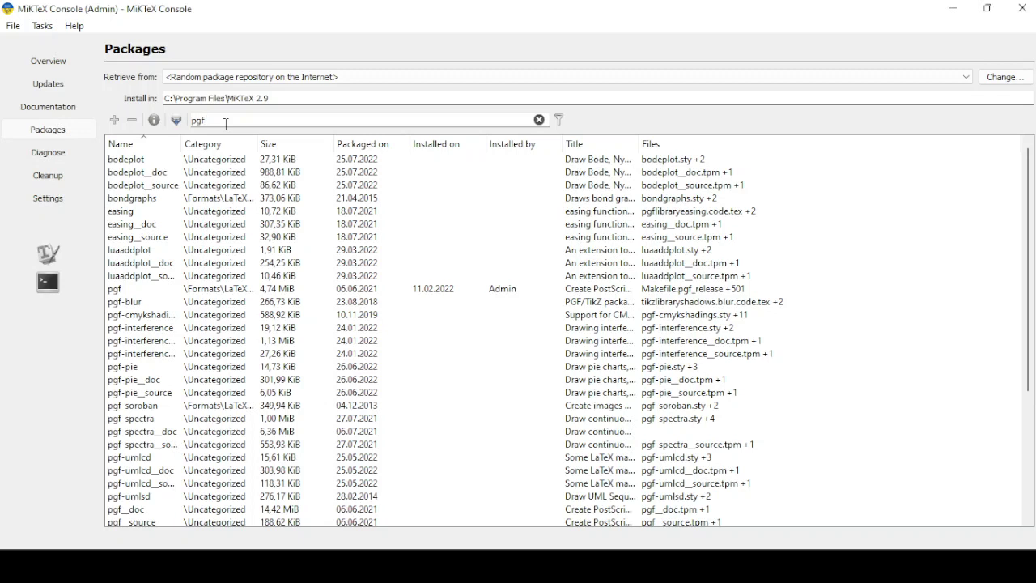
{"action": "left_click", "coordinate": [163, 293]}
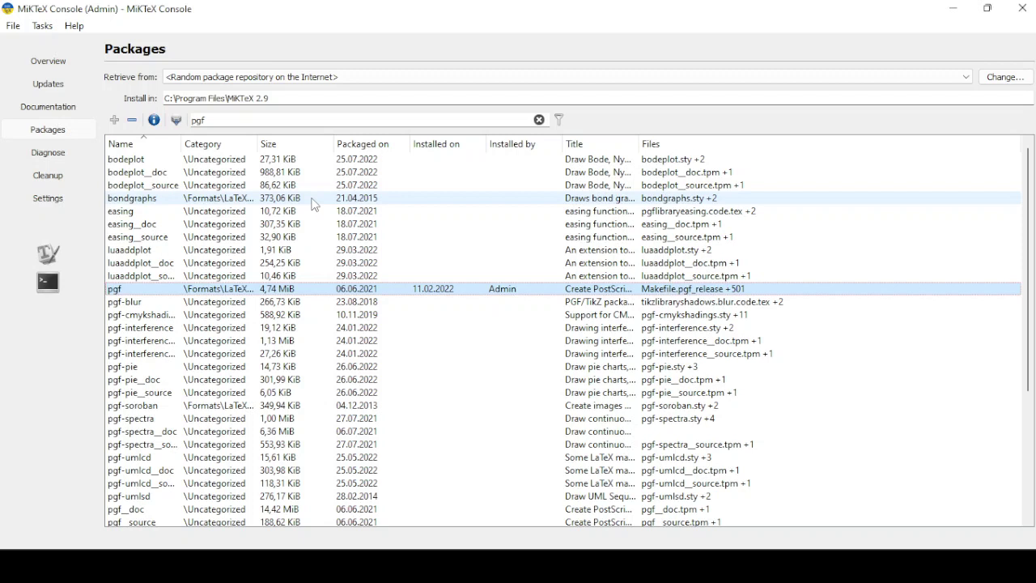
Step: Filter the package list for "physics" and select the physics package
{"action": "double_click", "coordinate": [230, 119]}
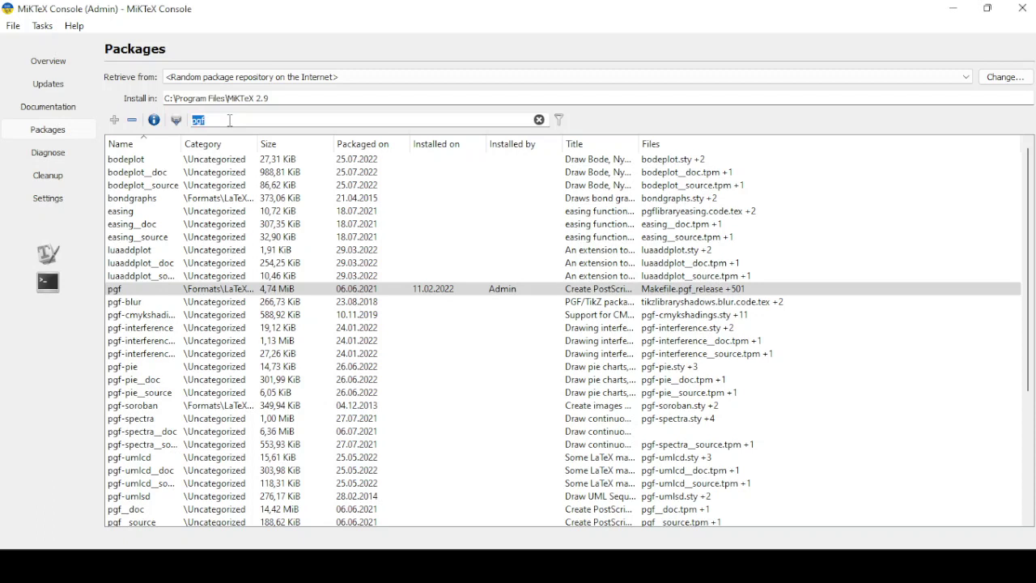
{"action": "type", "text": "physics"}
{"action": "key", "text": "Return"}
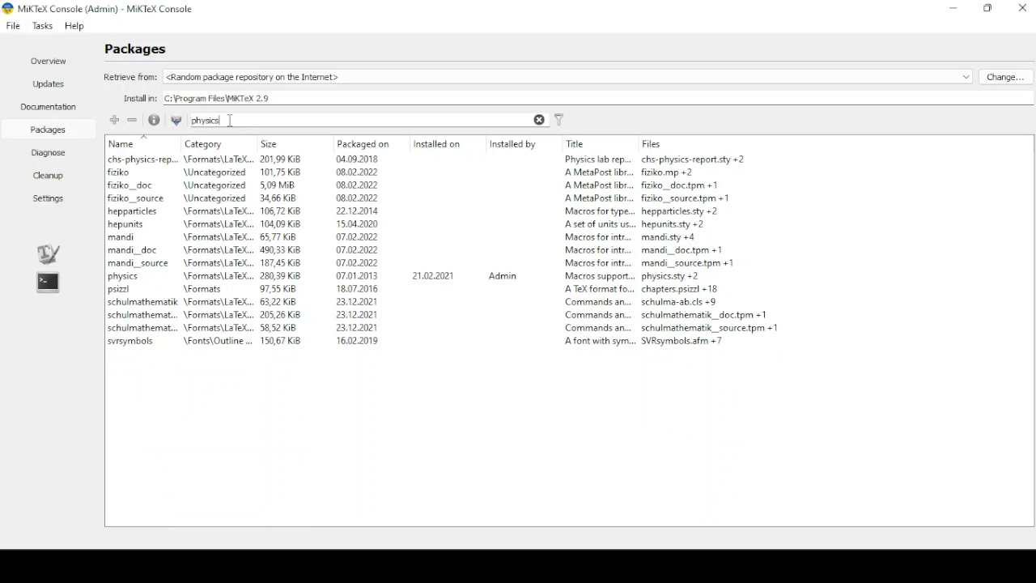
{"action": "left_click", "coordinate": [162, 280]}
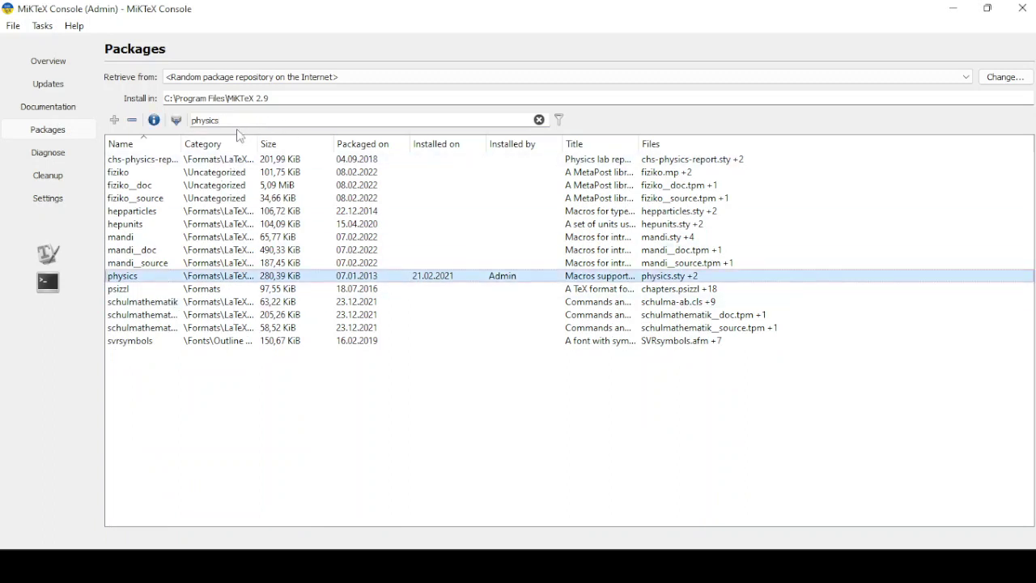
Step: Search the package list for "titling", followed by a search for "imakeindex"
{"action": "double_click", "coordinate": [225, 122]}
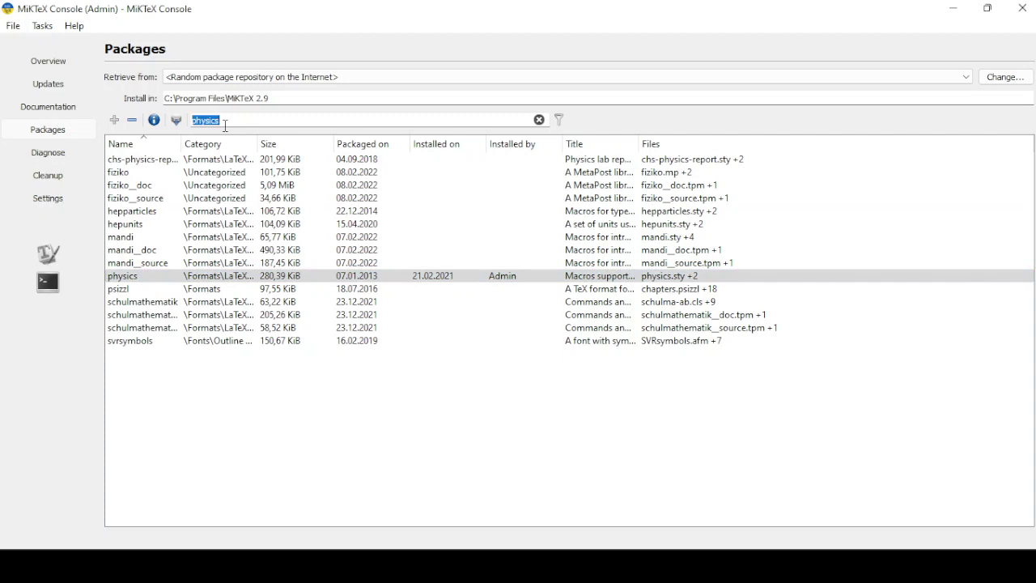
{"action": "type", "text": "titling"}
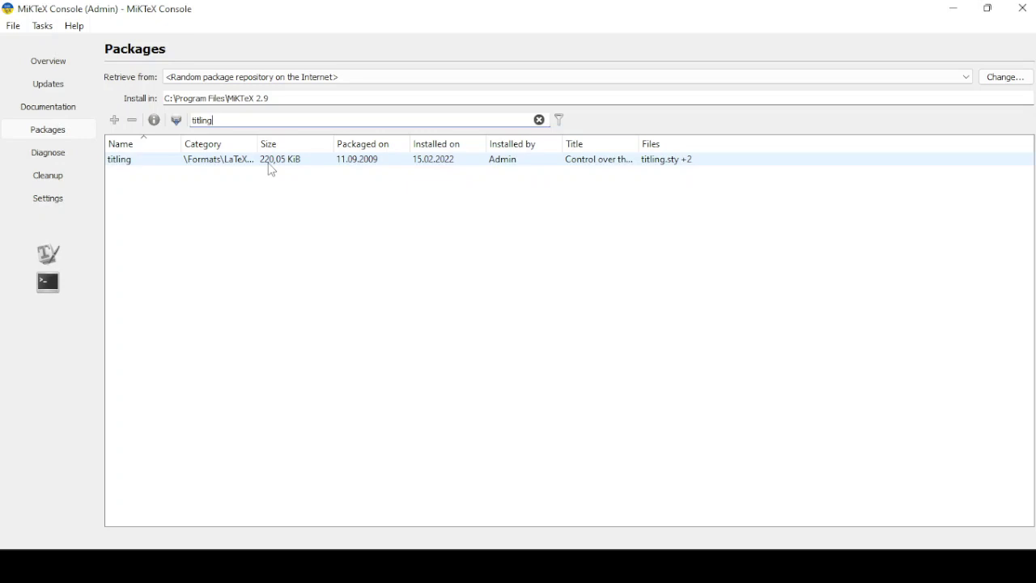
{"action": "double_click", "coordinate": [202, 120]}
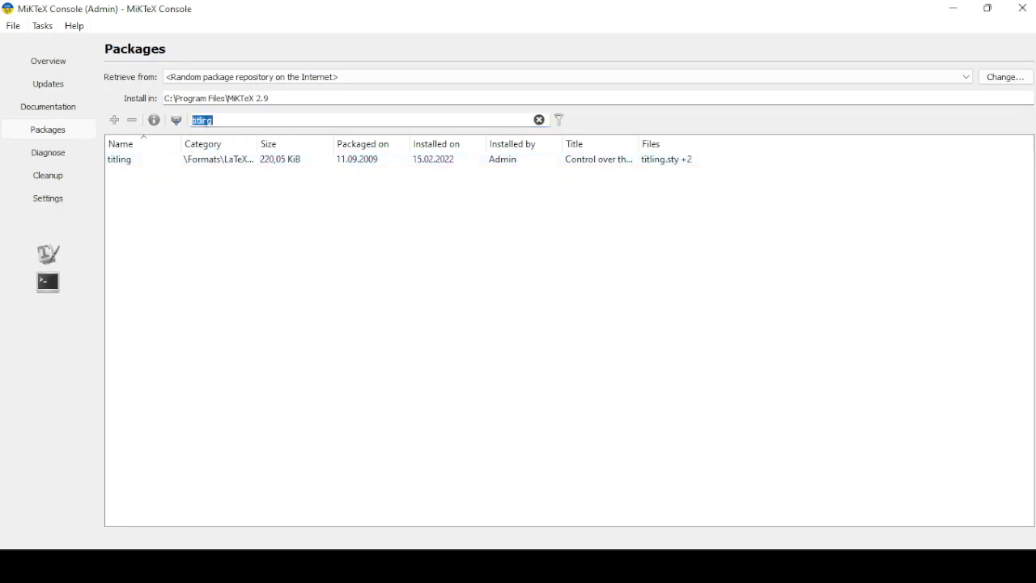
{"action": "key", "text": "BackSpace"}
{"action": "type", "text": "imakeindex"}
{"action": "key", "text": "Return"}
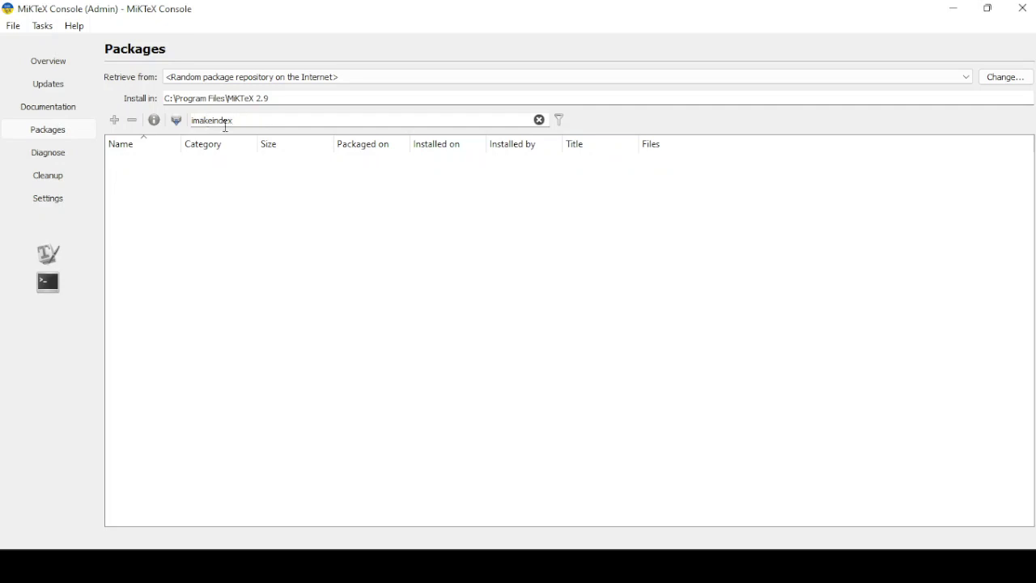
Step: Filter the package list for "index" and select the imakeidx package
{"action": "double_click", "coordinate": [204, 128]}
{"action": "type", "text": "index"}
{"action": "key", "text": "Return"}
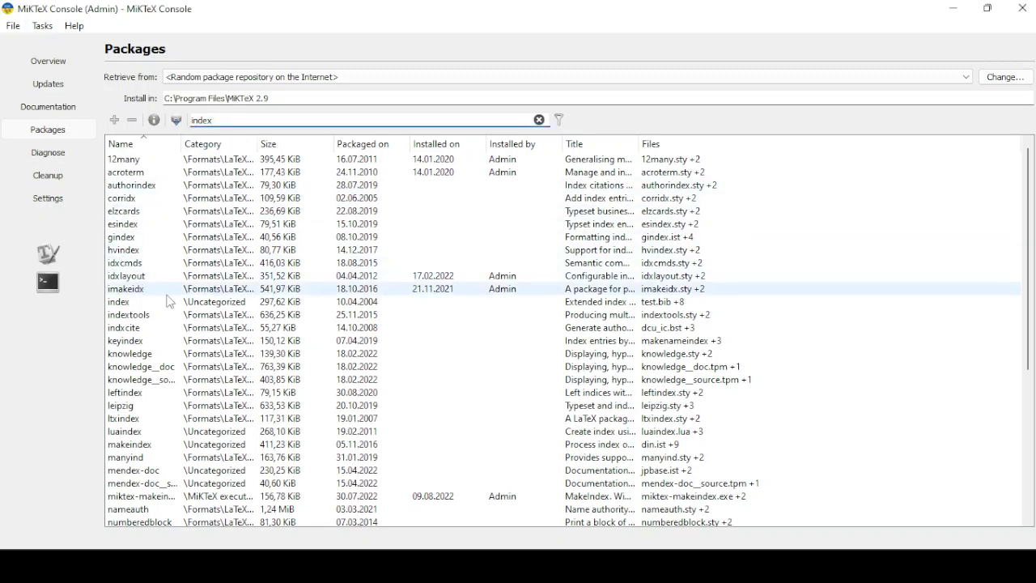
{"action": "left_click", "coordinate": [166, 294]}
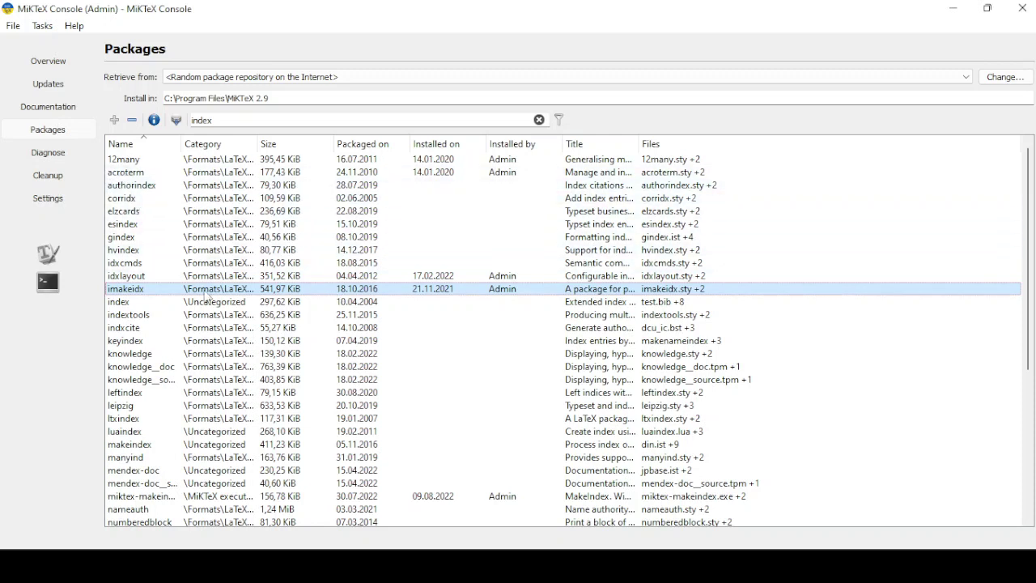
Step: Check for MiKTeX package updates and install all of the available ones
{"action": "left_click", "coordinate": [63, 91]}
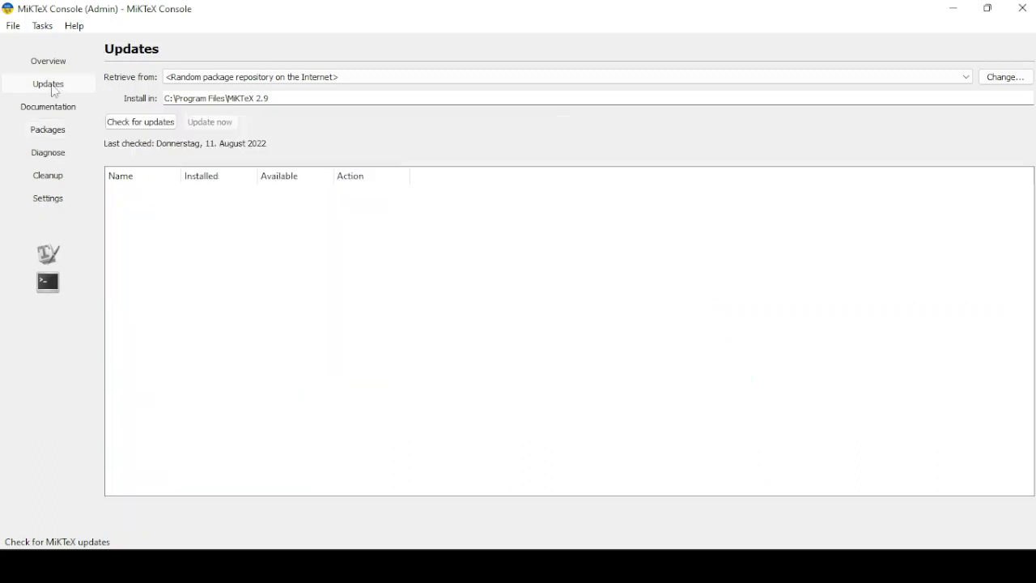
{"action": "left_click", "coordinate": [158, 128]}
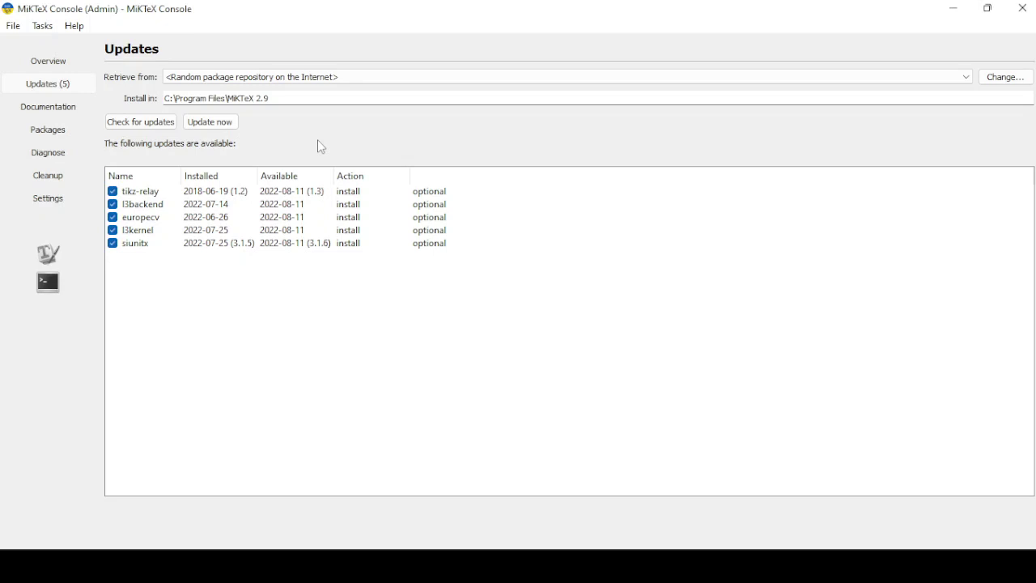
{"action": "left_click", "coordinate": [210, 122]}
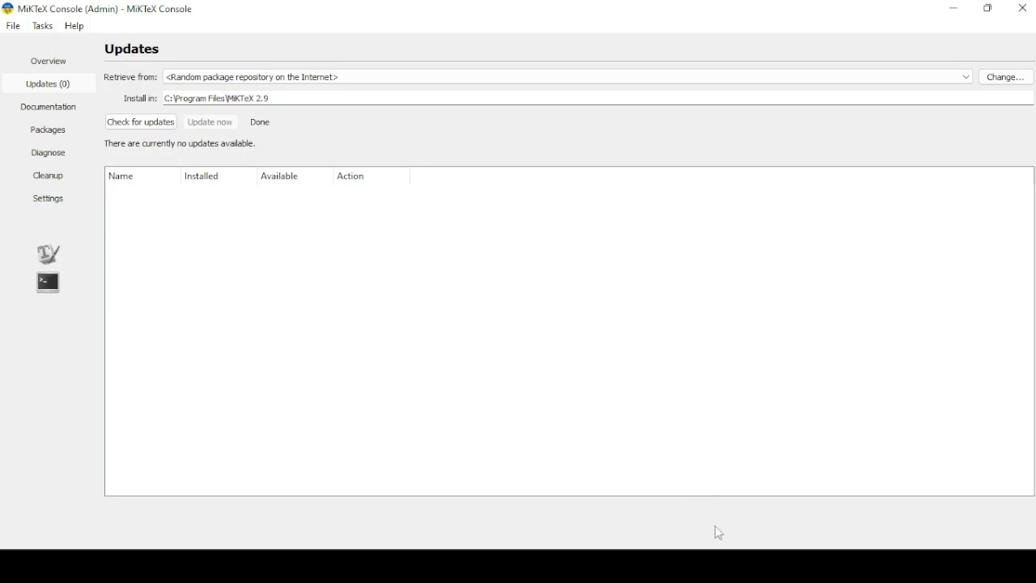
{"action": "left_click", "coordinate": [705, 490]}
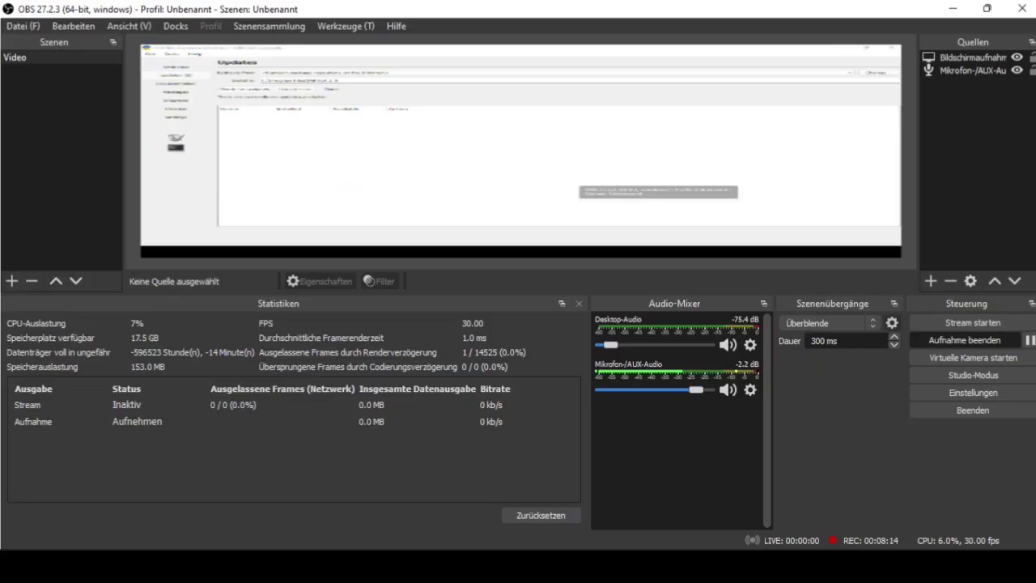